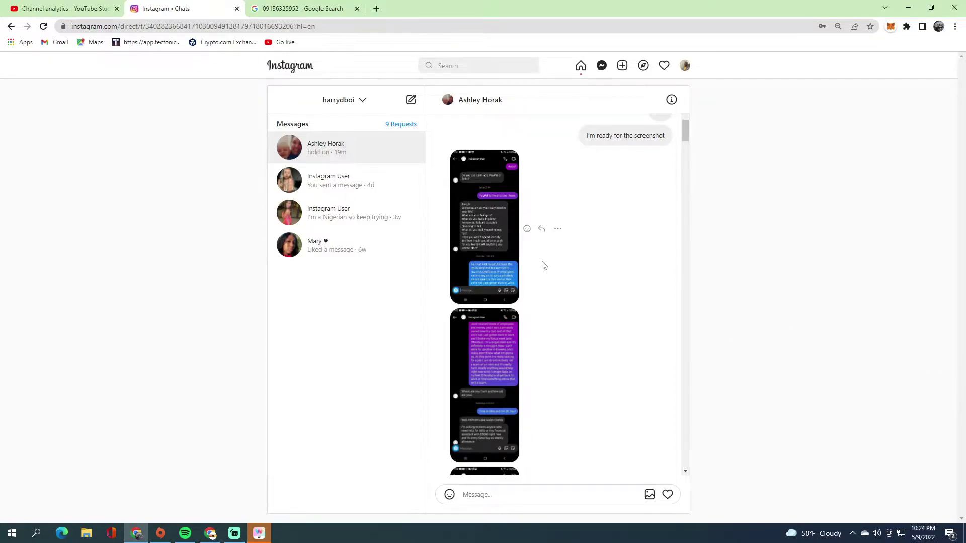
# Step: Enlarge the first scam screenshot showing payment-app questions and a money-needs reply
pyautogui.click(492, 240)
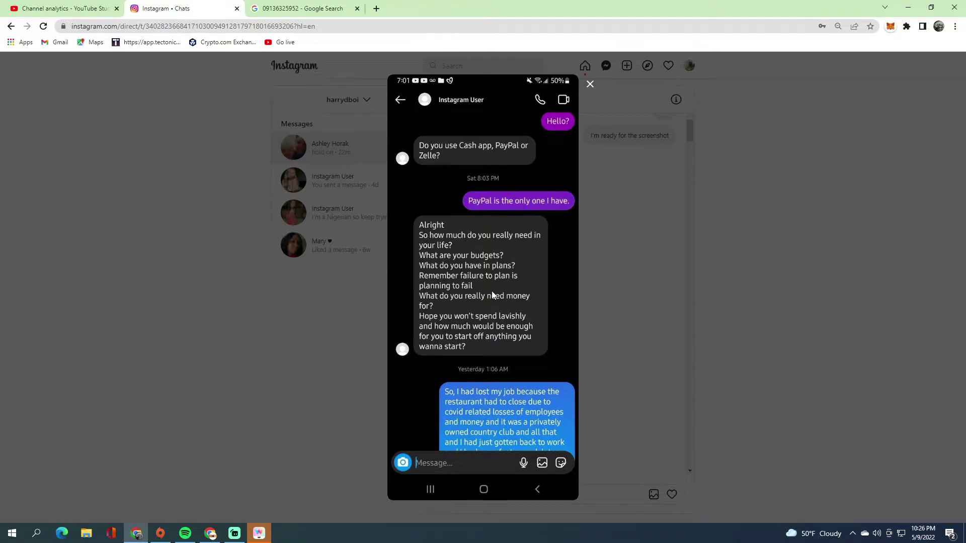
# Step: Read the second and third screenshots, covering the Cash App exchange and PayPal.me link request
pyautogui.click(589, 86)
pyautogui.scroll(-2, 498, 340)
pyautogui.click(477, 349)
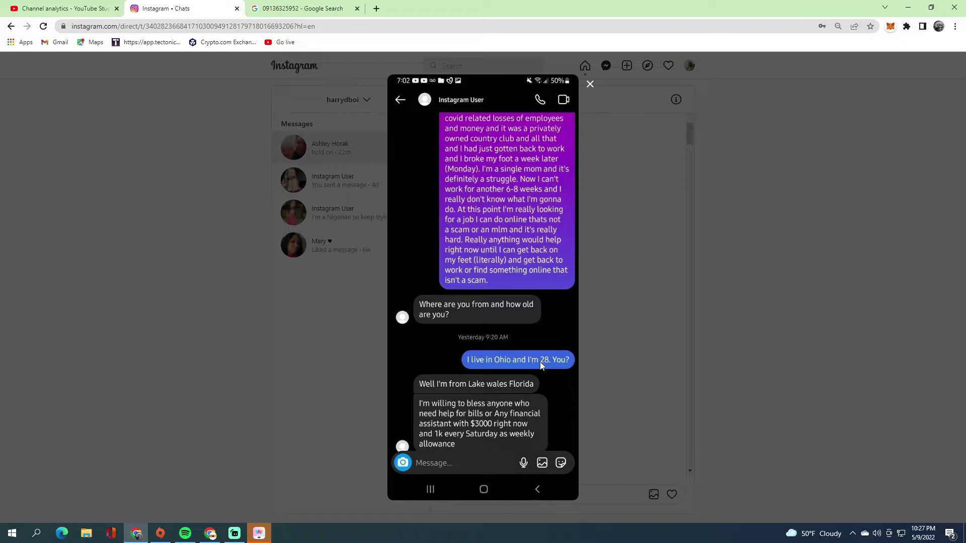
pyautogui.click(590, 85)
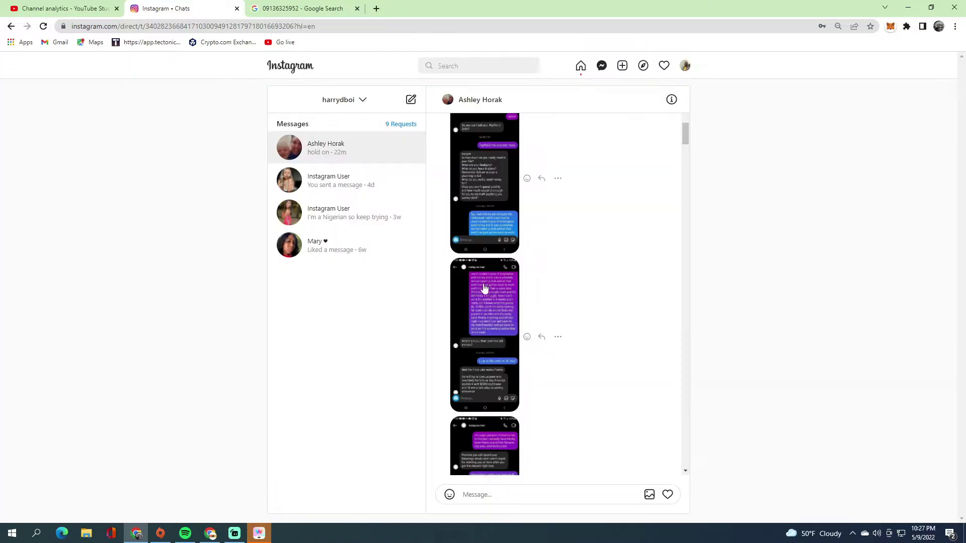
pyautogui.scroll(-2, 476, 320)
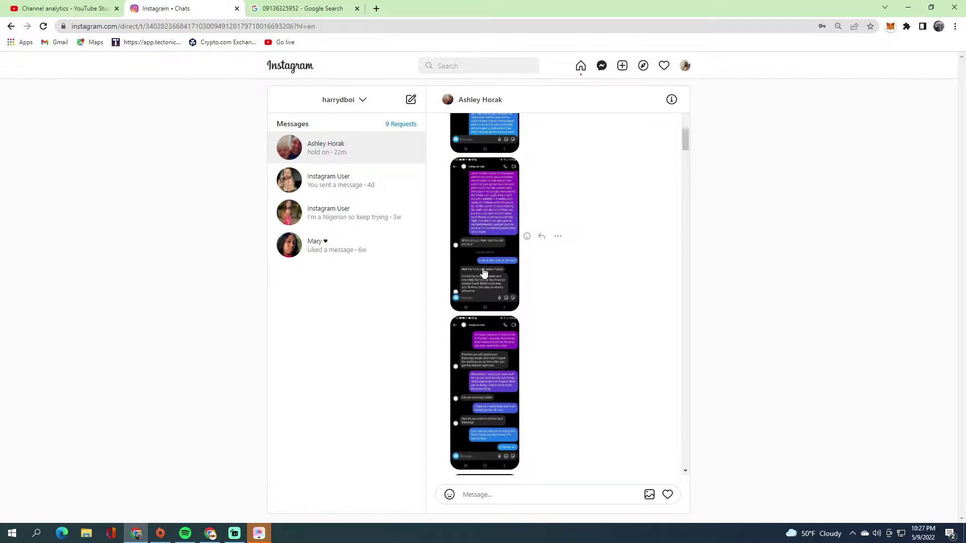
pyautogui.click(490, 369)
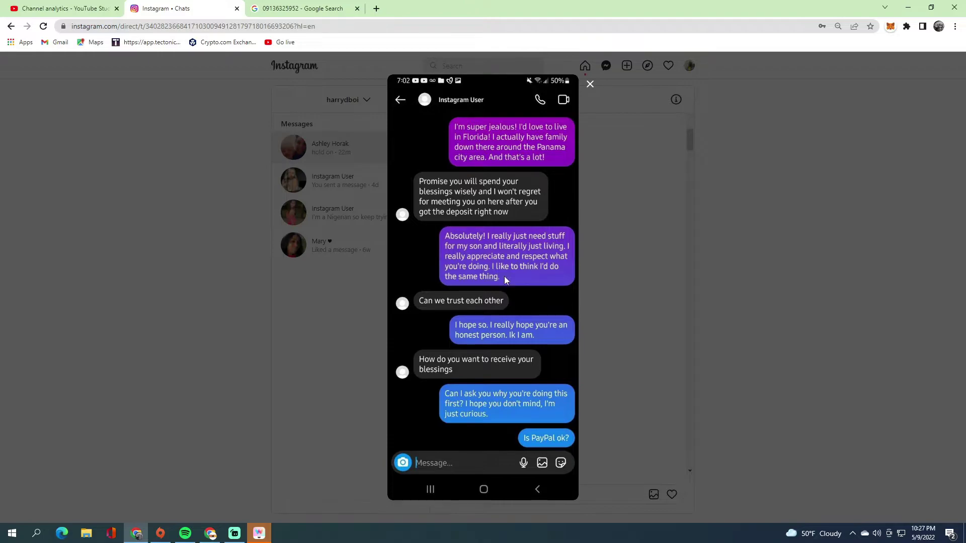
pyautogui.click(590, 84)
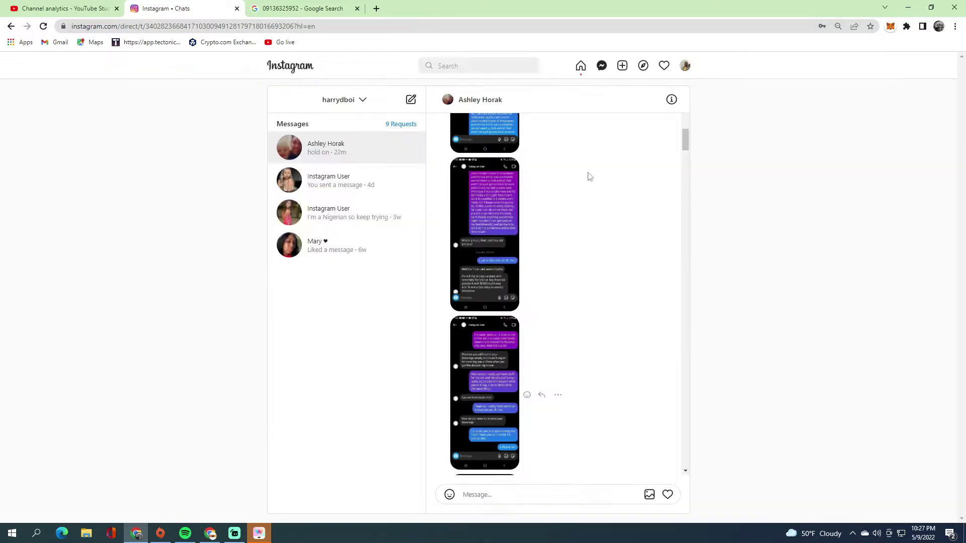
pyautogui.scroll(-1, 549, 295)
pyautogui.click(485, 302)
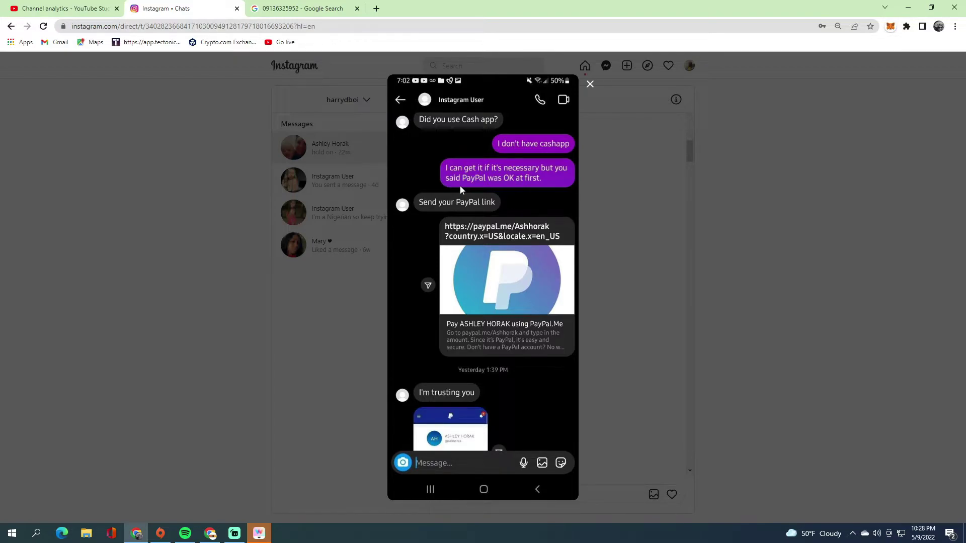
pyautogui.click(591, 84)
pyautogui.scroll(-2, 543, 264)
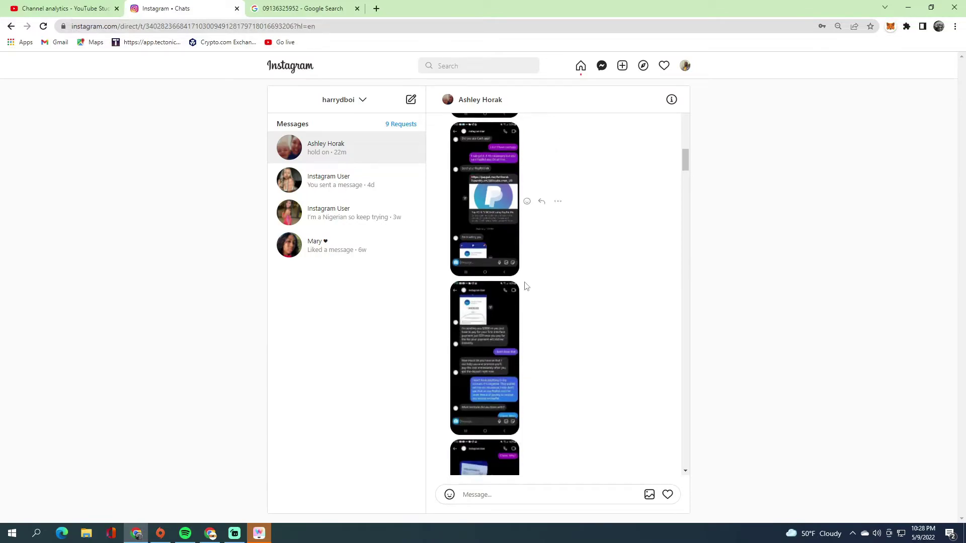
pyautogui.click(495, 333)
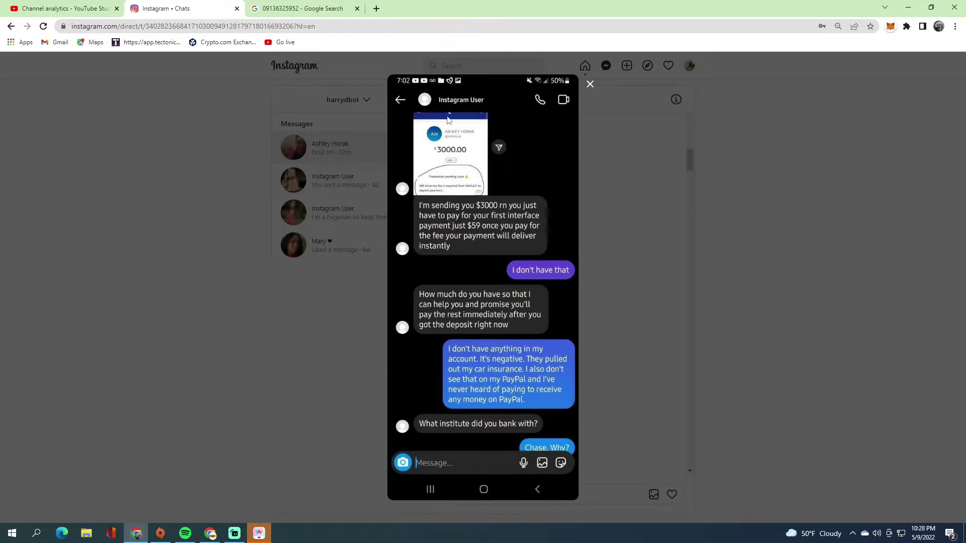
pyautogui.click(590, 83)
pyautogui.scroll(1, 496, 262)
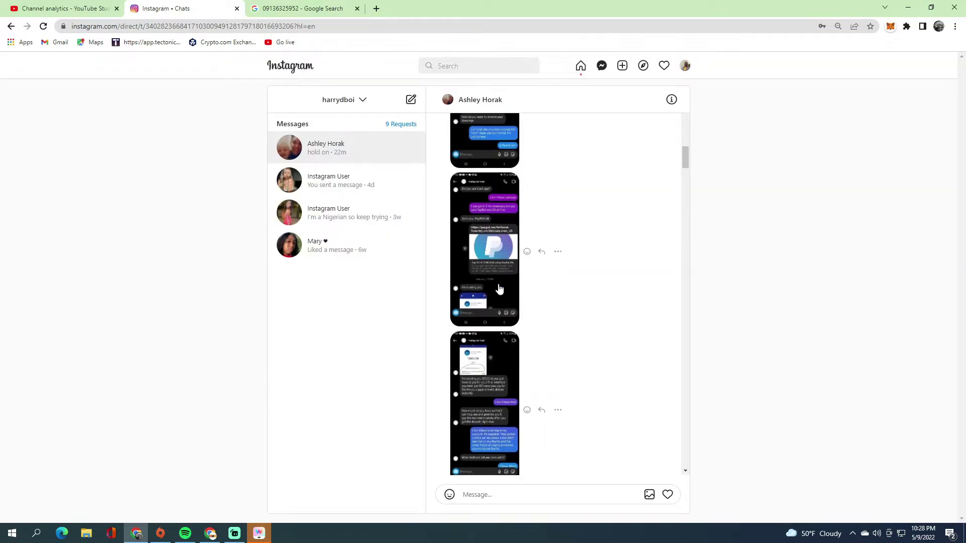
pyautogui.click(486, 366)
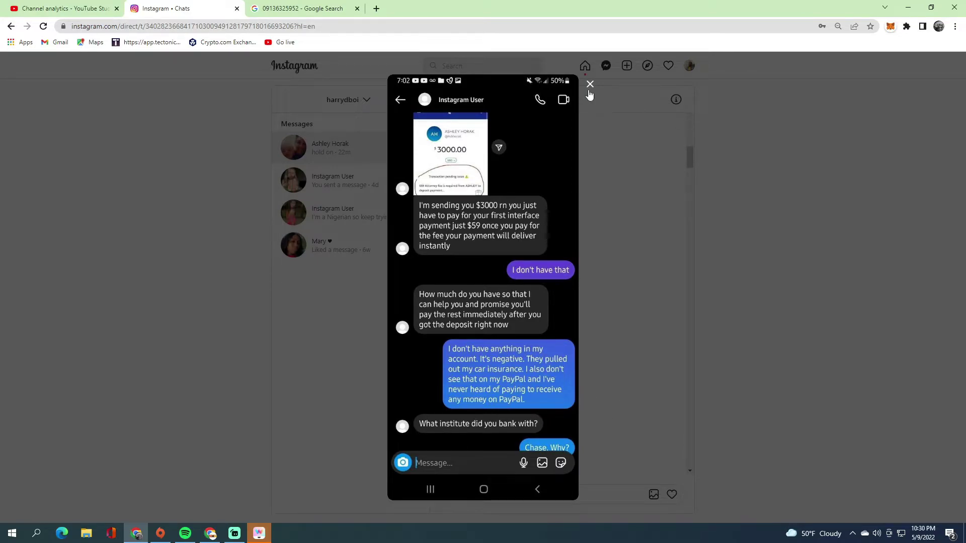
pyautogui.click(591, 84)
pyautogui.scroll(-2, 494, 282)
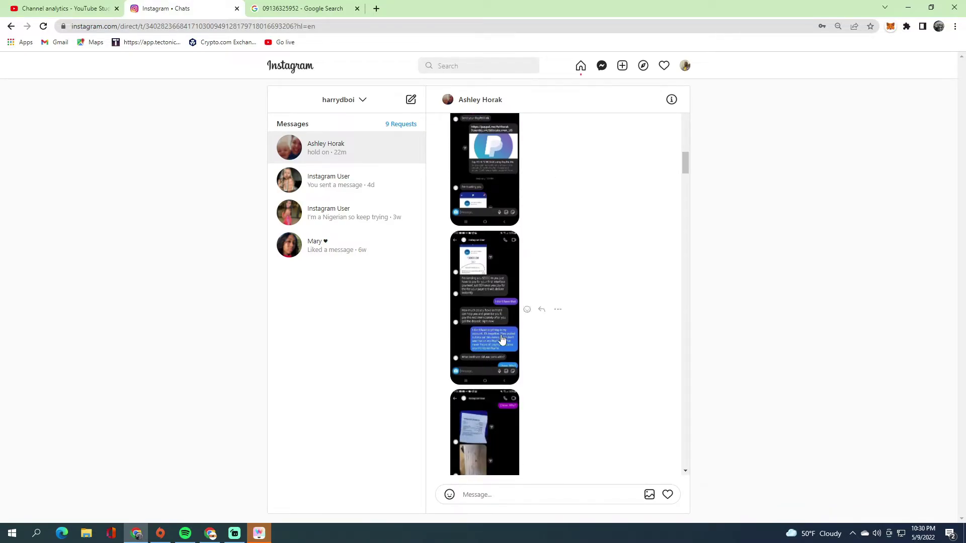
# Step: Re-view the $3000 offer screenshot and the bank receipt photos screenshot
pyautogui.click(500, 336)
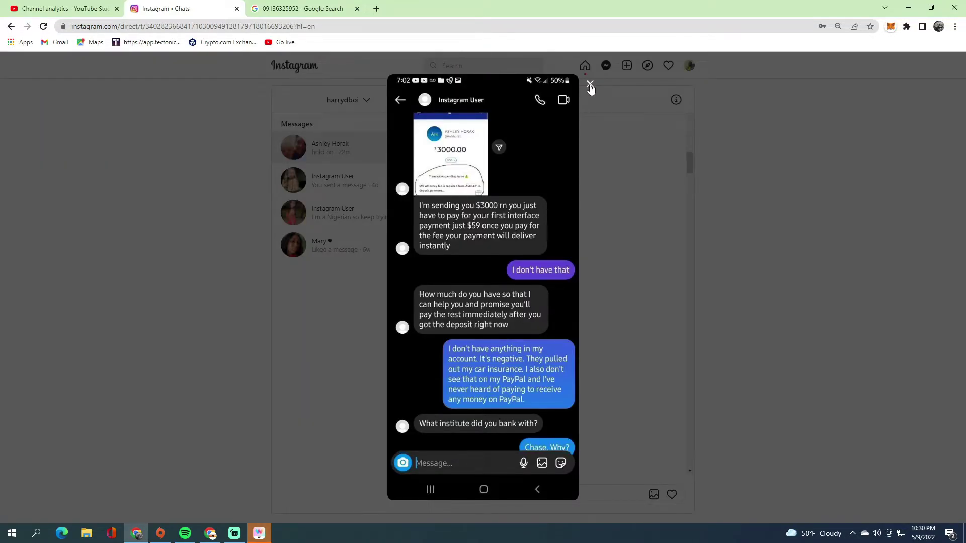
pyautogui.click(590, 84)
pyautogui.scroll(-1, 495, 335)
pyautogui.click(495, 335)
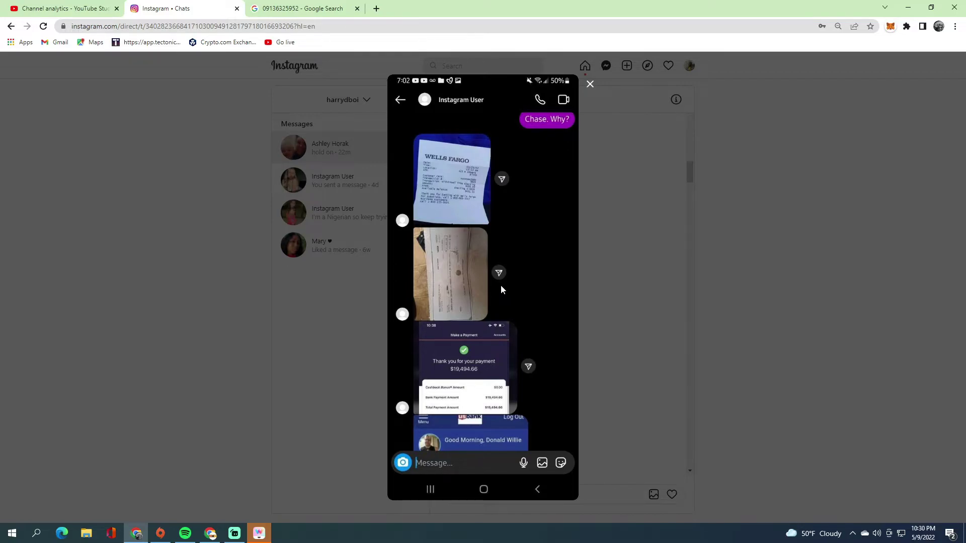
pyautogui.click(591, 84)
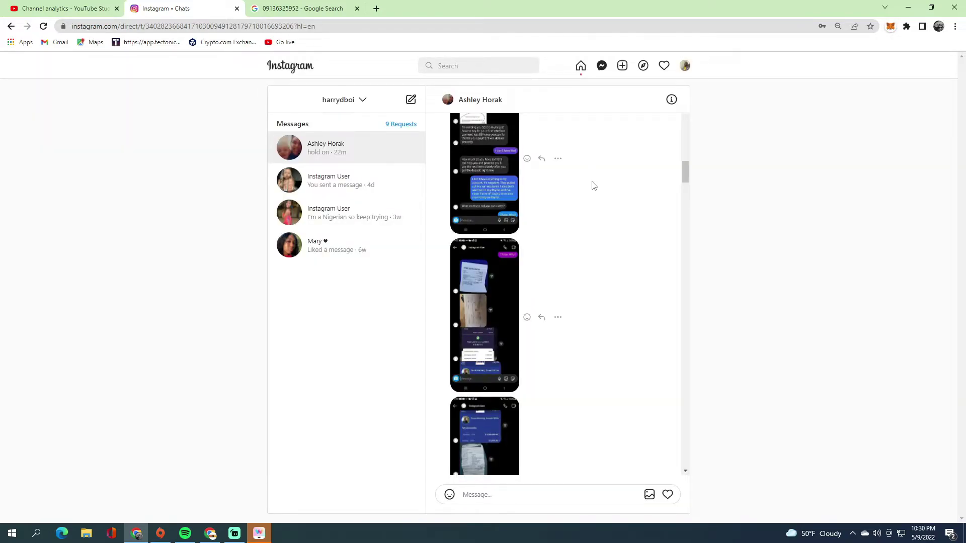
pyautogui.scroll(-1, 515, 253)
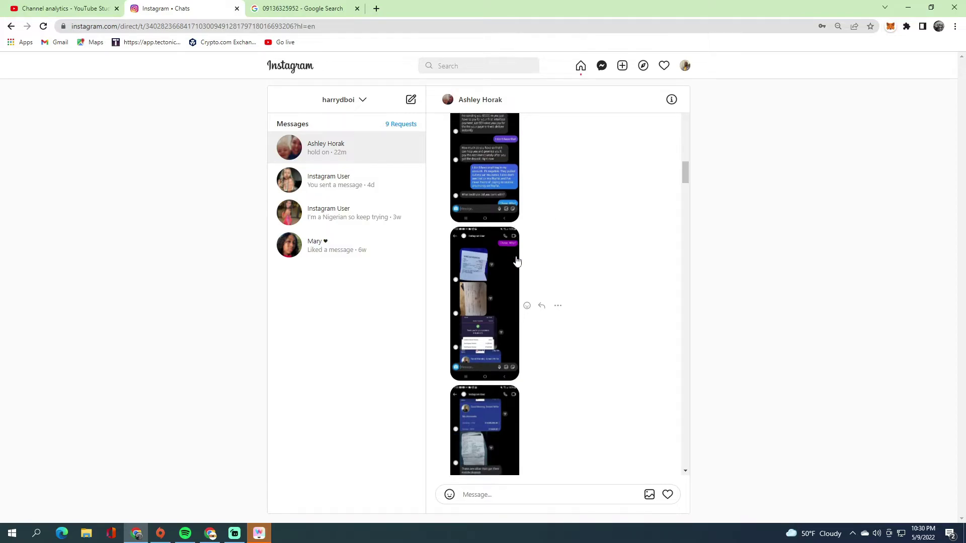
pyautogui.scroll(-1, 515, 253)
pyautogui.scroll(-1, 515, 249)
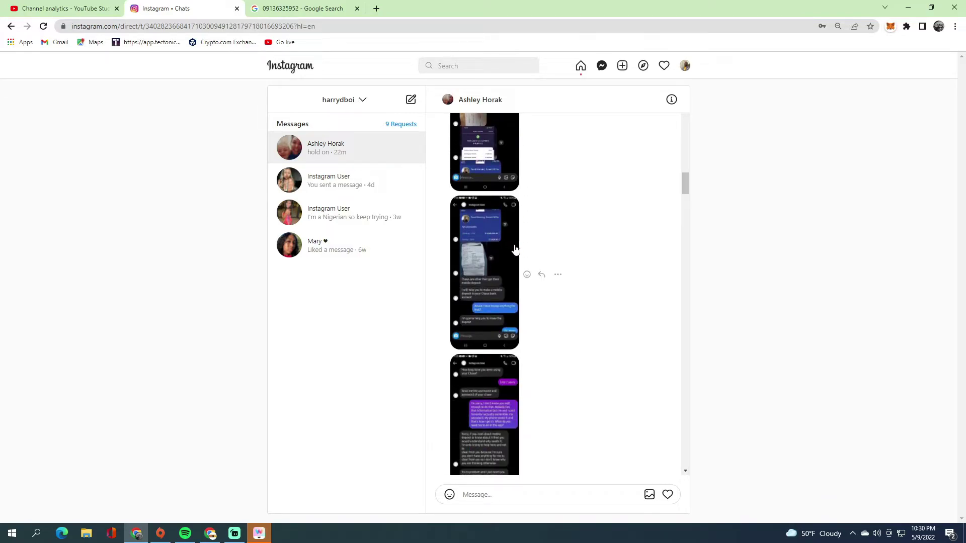
# Step: Read the Chase mobile deposit screenshot, dismiss the accidental send preview, and close the viewer
pyautogui.click(485, 259)
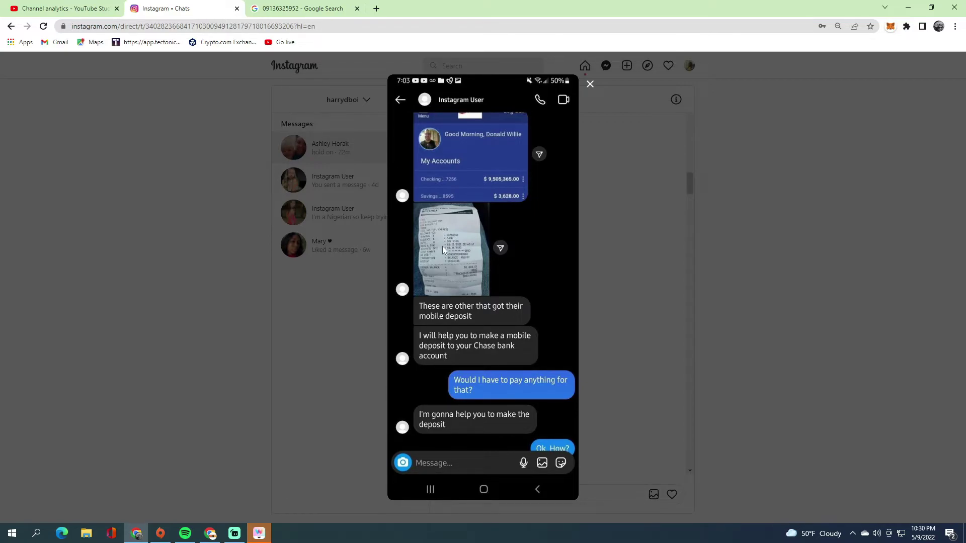
pyautogui.moveTo(447, 249); pyautogui.dragTo(498, 253)
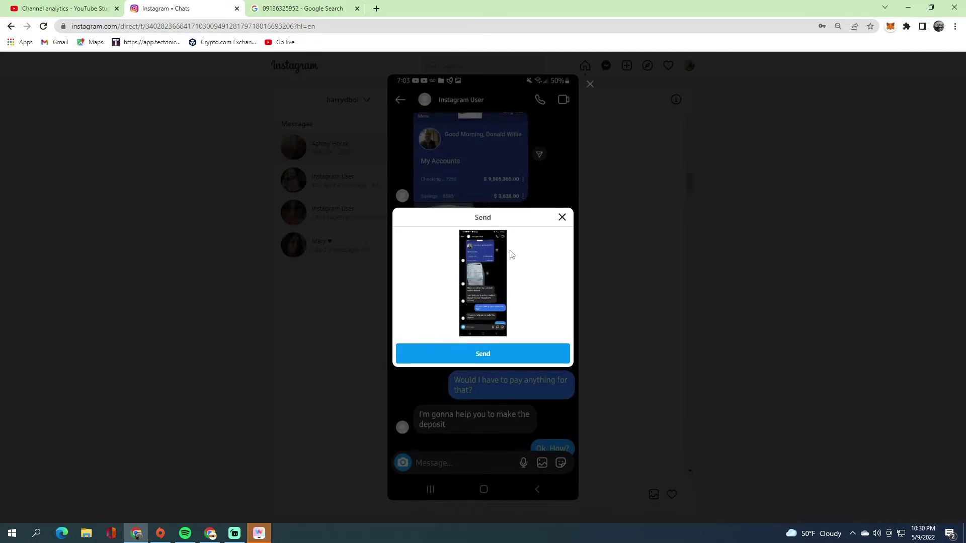
pyautogui.click(562, 217)
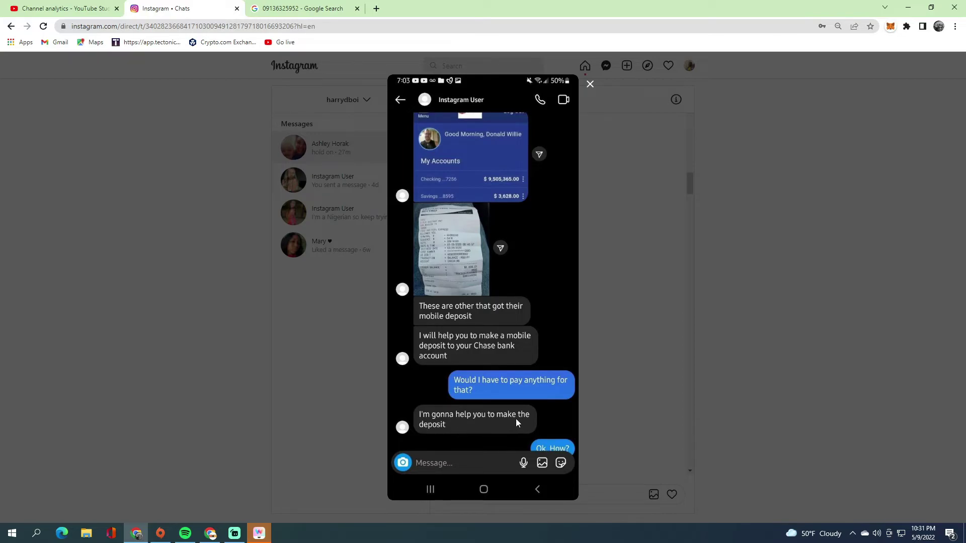
pyautogui.click(590, 85)
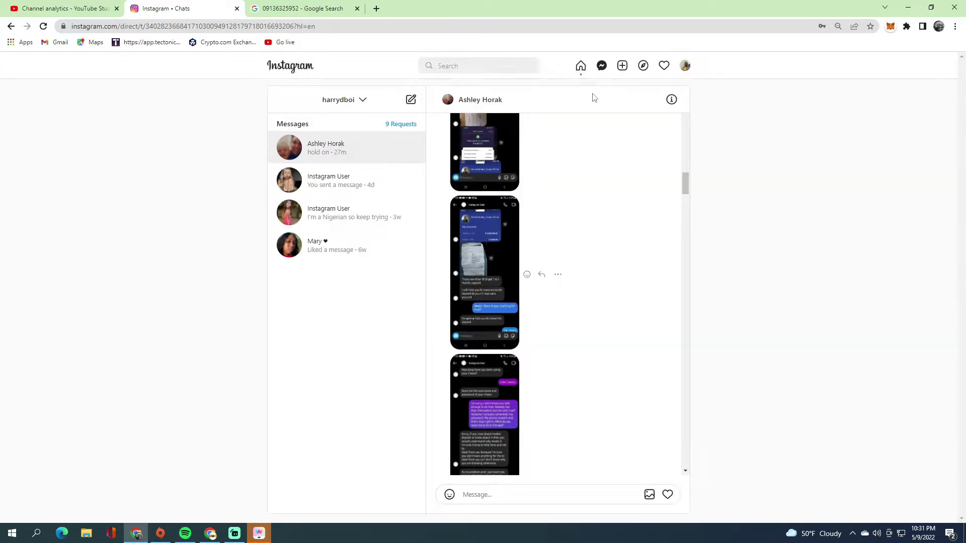
pyautogui.scroll(-2, 510, 377)
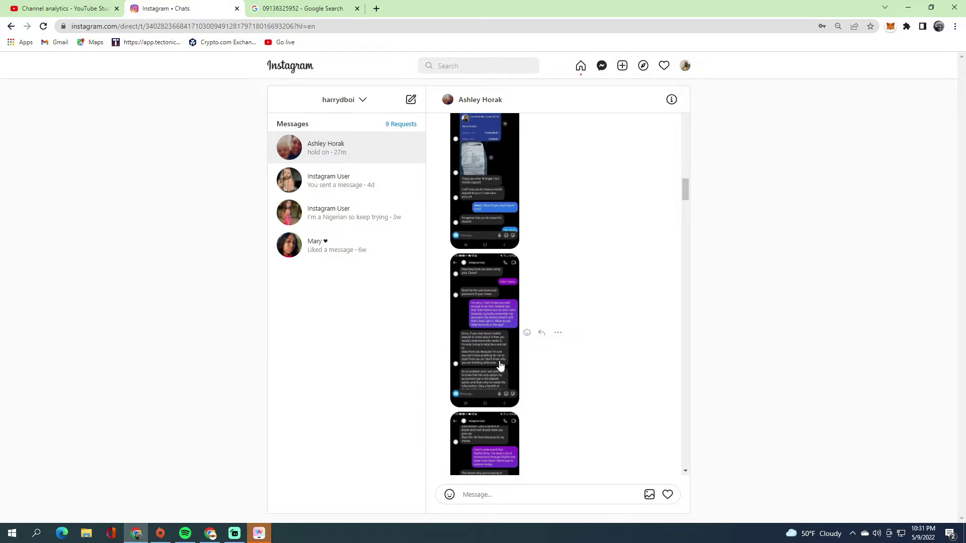
# Step: Enlarge the screenshot where the scammer requests the Chase username and password
pyautogui.click(500, 367)
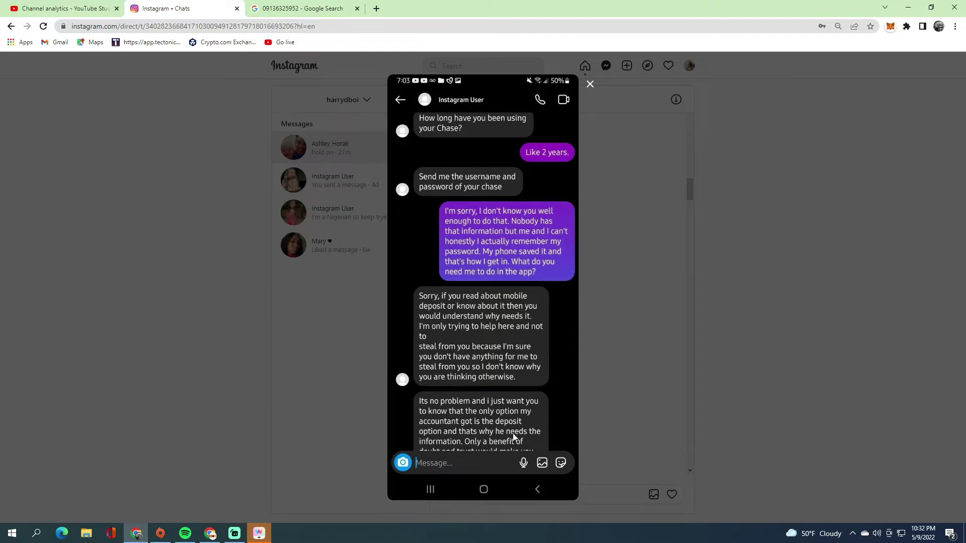
# Step: Switch to the screenshot explaining the PayPal payroll payment and $1000 weekly allowance
pyautogui.click(590, 84)
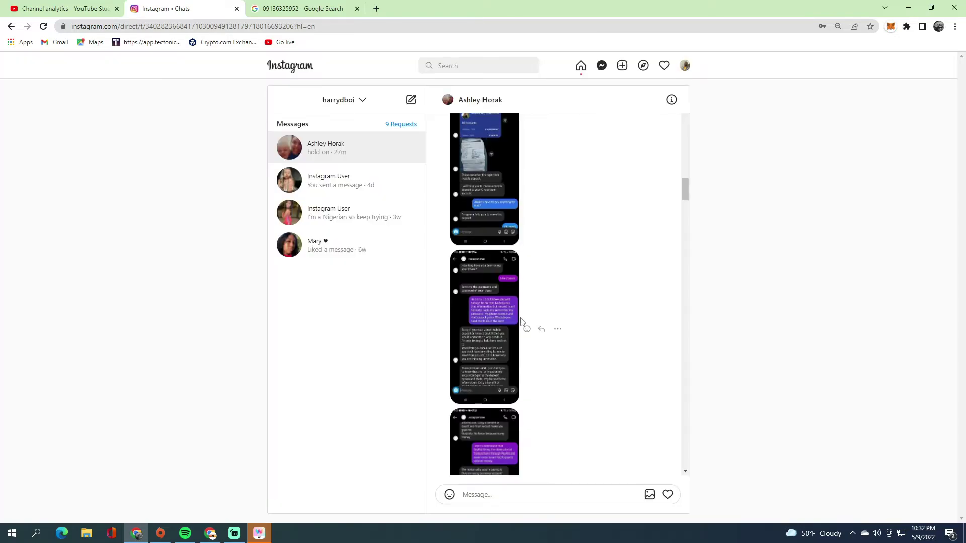
pyautogui.scroll(-2, 522, 324)
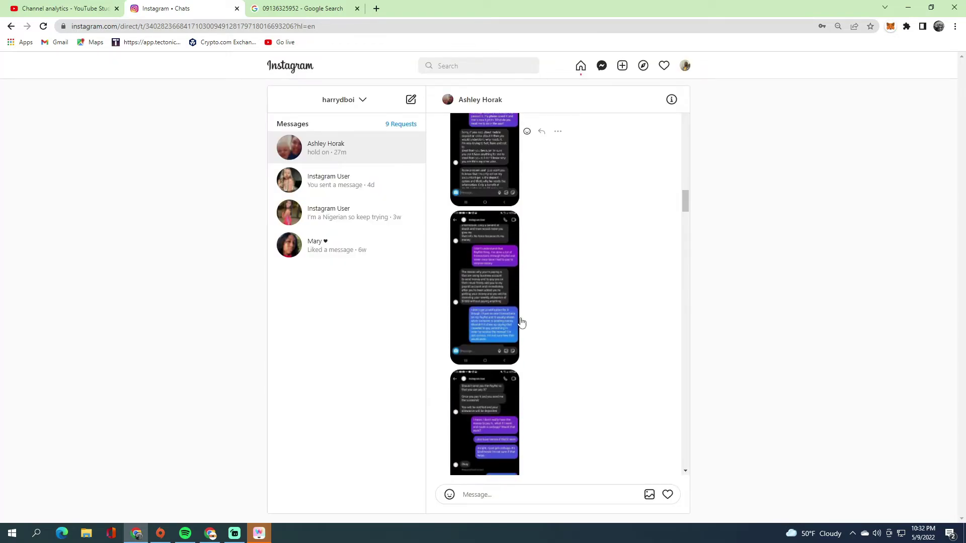
pyautogui.click(488, 312)
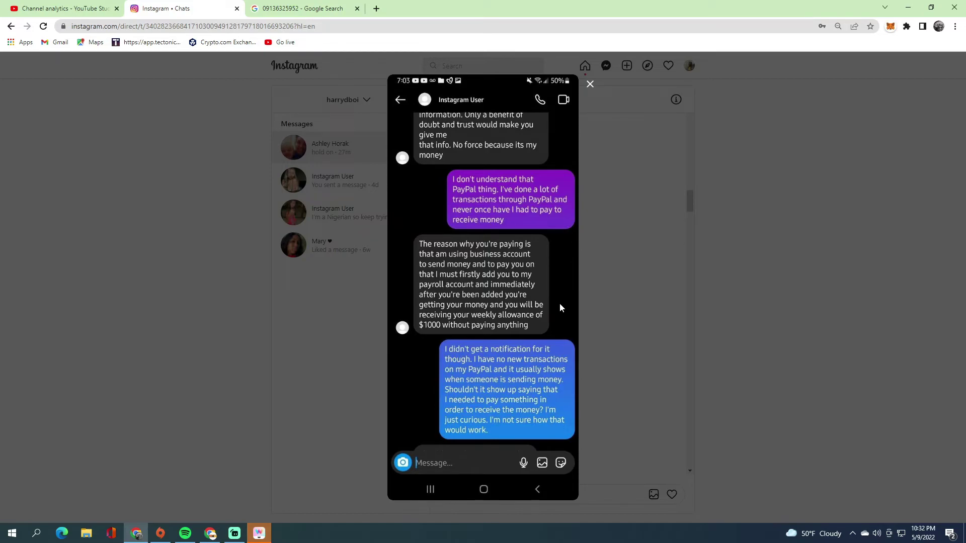
# Step: Switch to the next scam screenshot, showing the Cash App reply
pyautogui.click(590, 84)
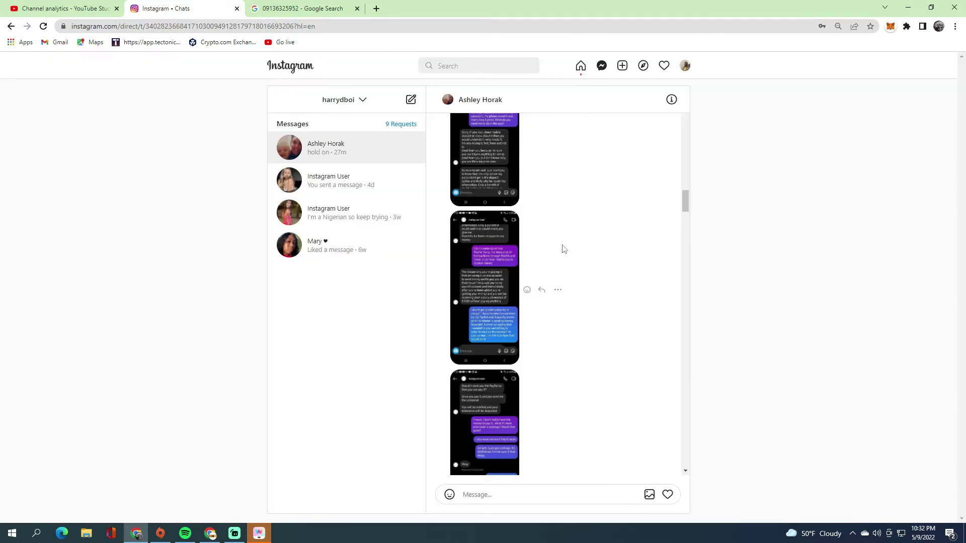
pyautogui.scroll(-5, 564, 249)
pyautogui.click(509, 172)
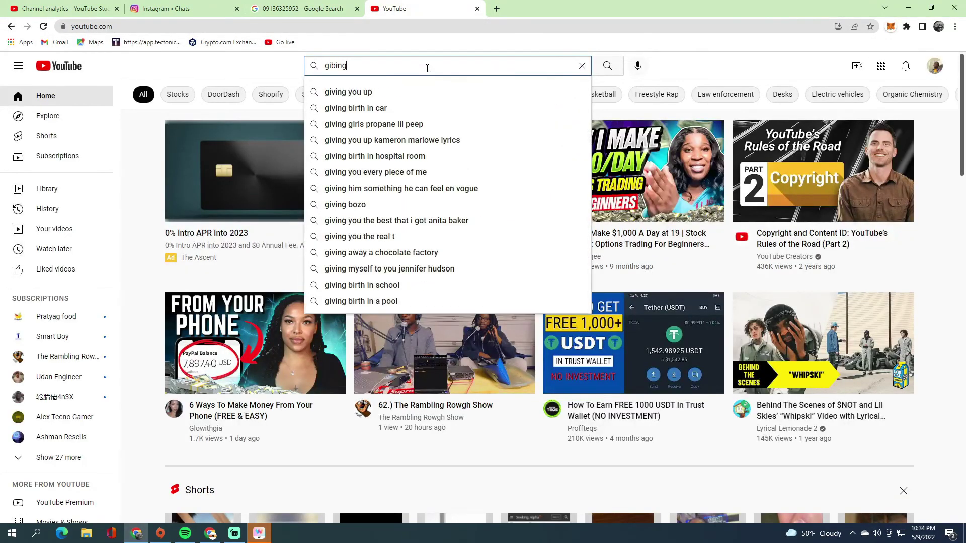
# Step: Correct the YouTube search to 'giving back zach' and run it
pyautogui.press('BackSpace')
pyautogui.press('BackSpace')
pyautogui.press('BackSpace')
pyautogui.press('BackSpace')
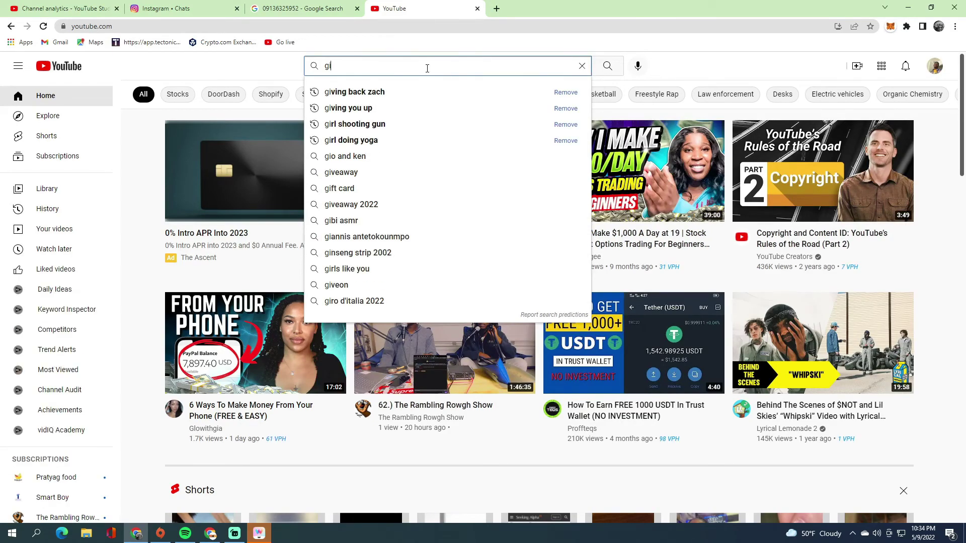
pyautogui.write('ving back')
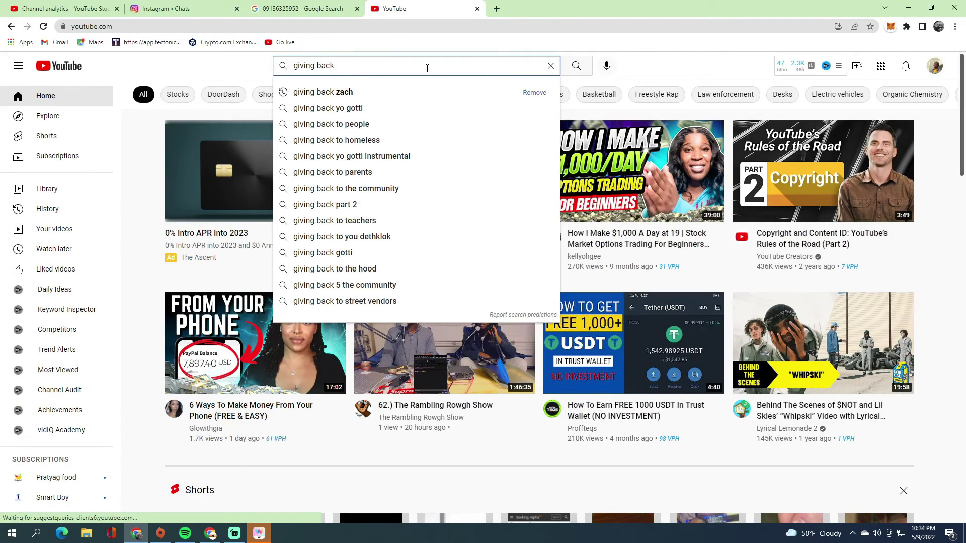
pyautogui.press('Escape')
pyautogui.click(426, 69)
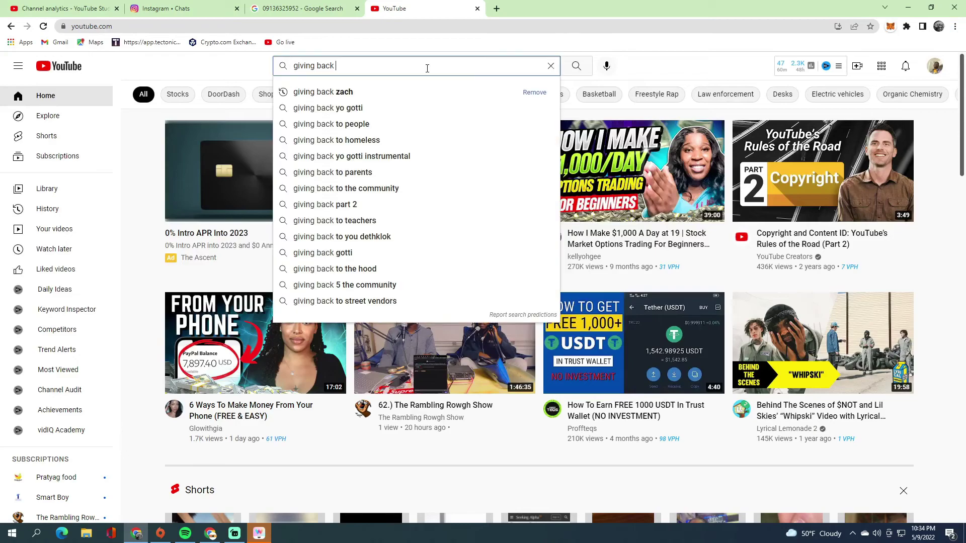
pyautogui.write('a')
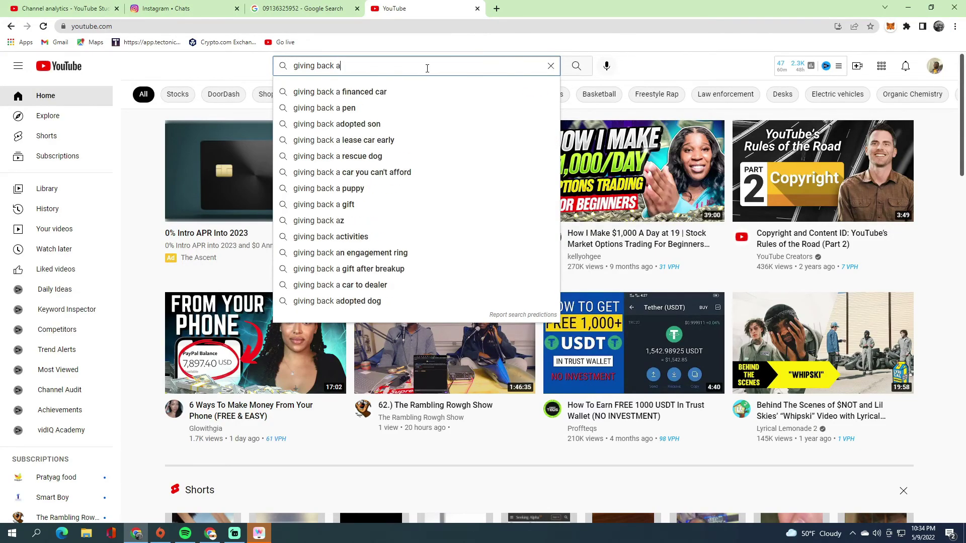
pyautogui.press('BackSpace')
pyautogui.write('zach')
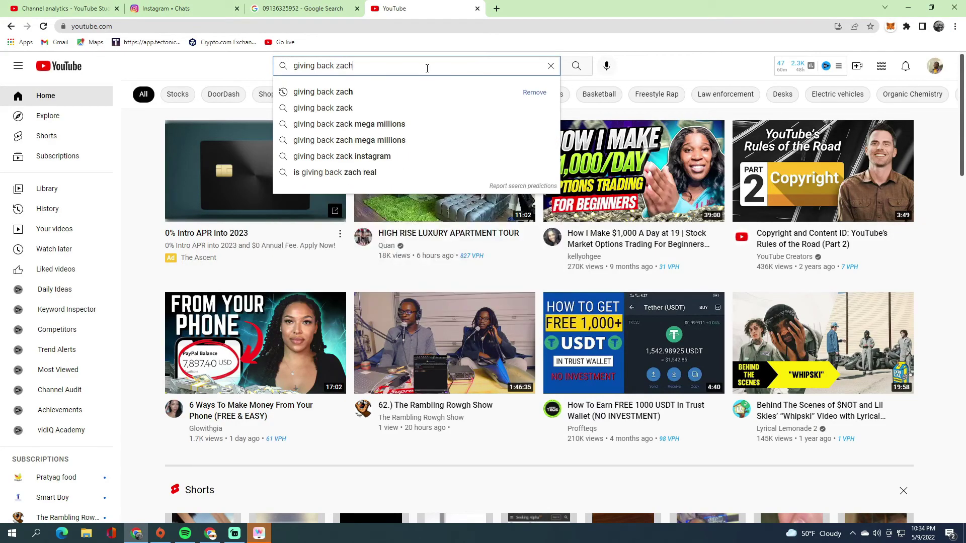
pyautogui.press('Return')
pyautogui.scroll(-1, 540, 204)
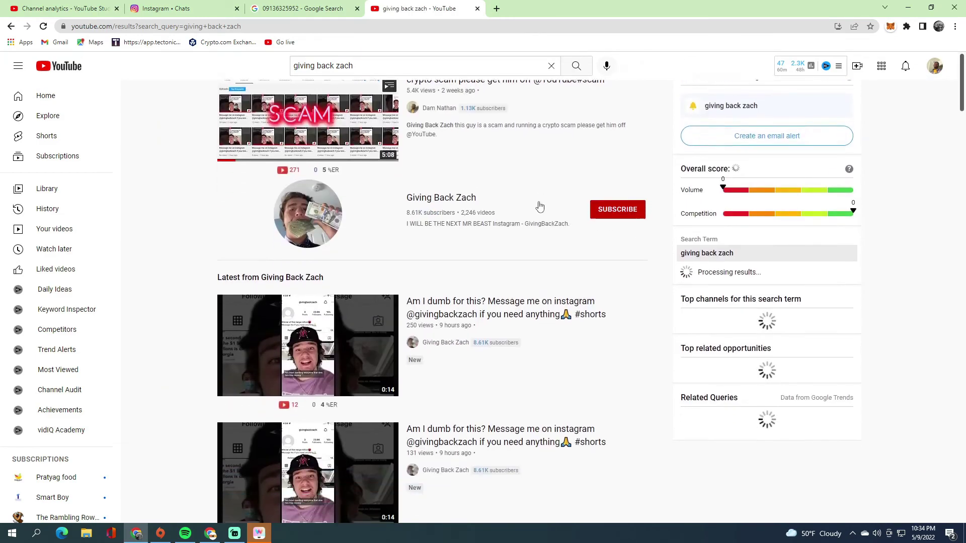
# Step: Open the Giving Back Zach channel page and check its 8.61K subscriber count
pyautogui.click(311, 161)
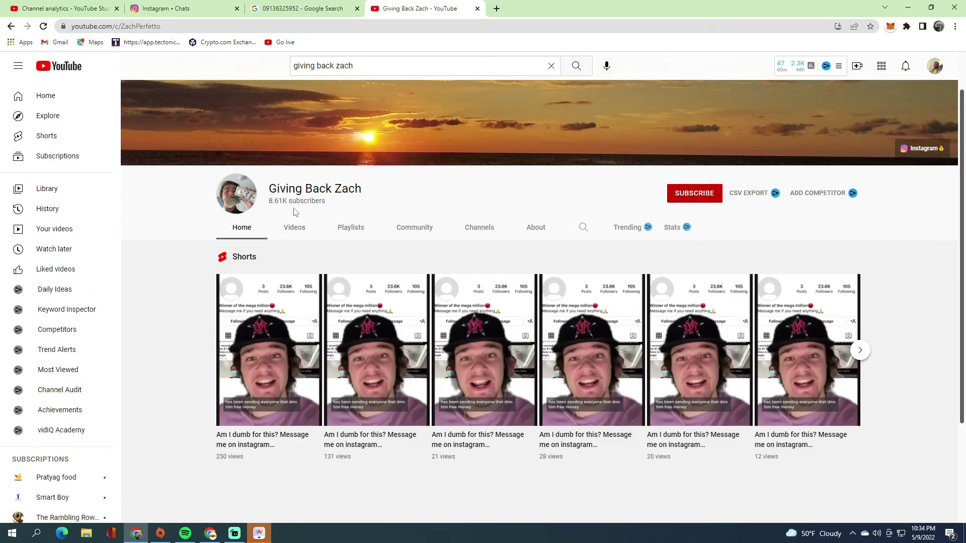
pyautogui.moveTo(325, 202); pyautogui.dragTo(270, 202)
pyautogui.click(344, 214)
pyautogui.click(305, 234)
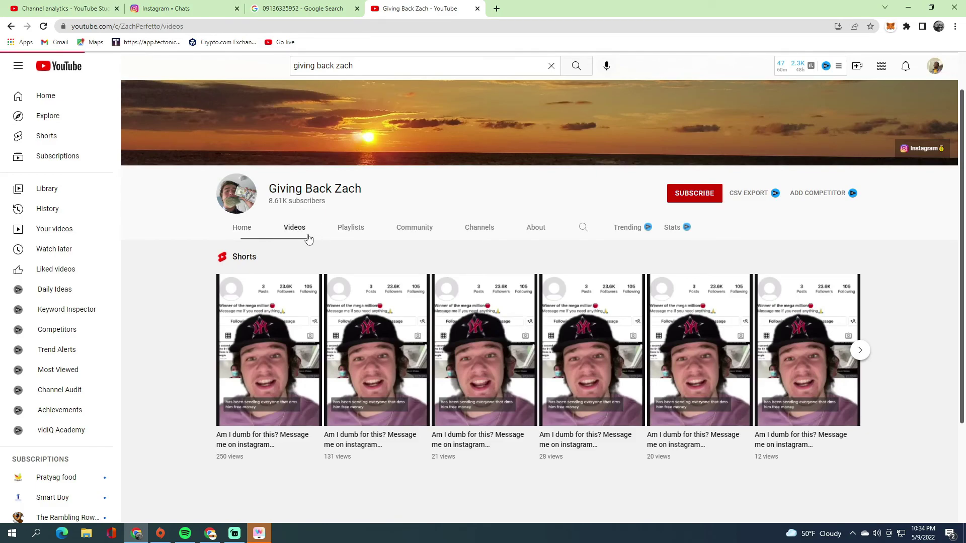
pyautogui.scroll(-2, 511, 181)
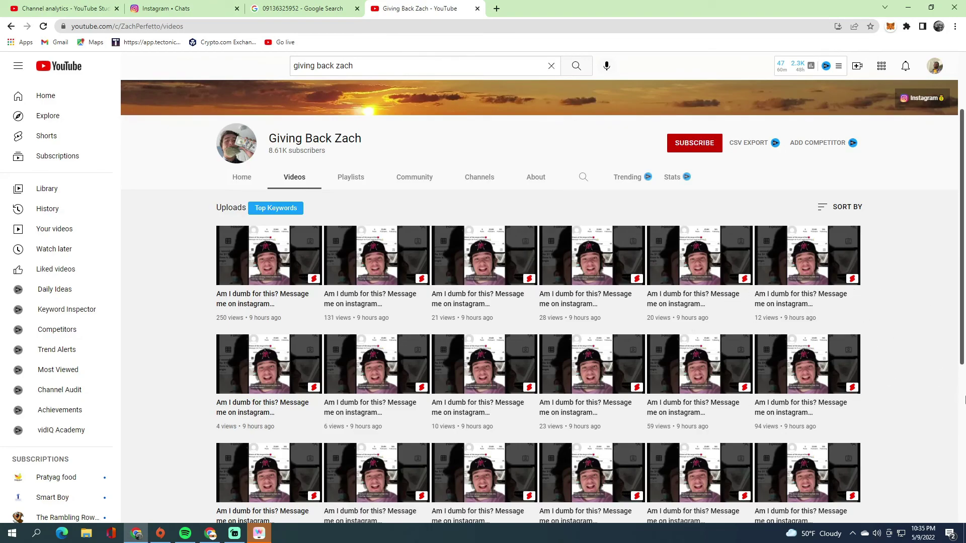
pyautogui.scroll(-5, 917, 385)
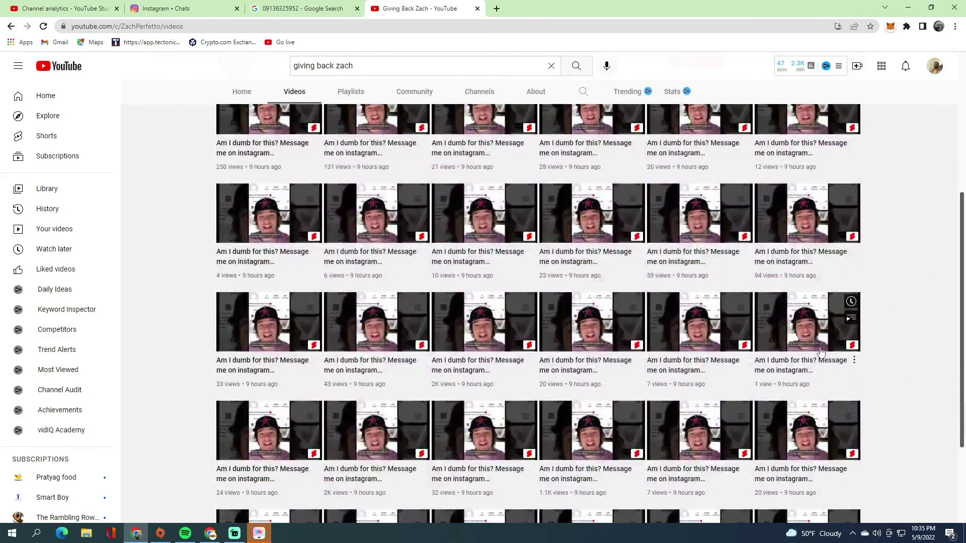
pyautogui.scroll(-3, 821, 354)
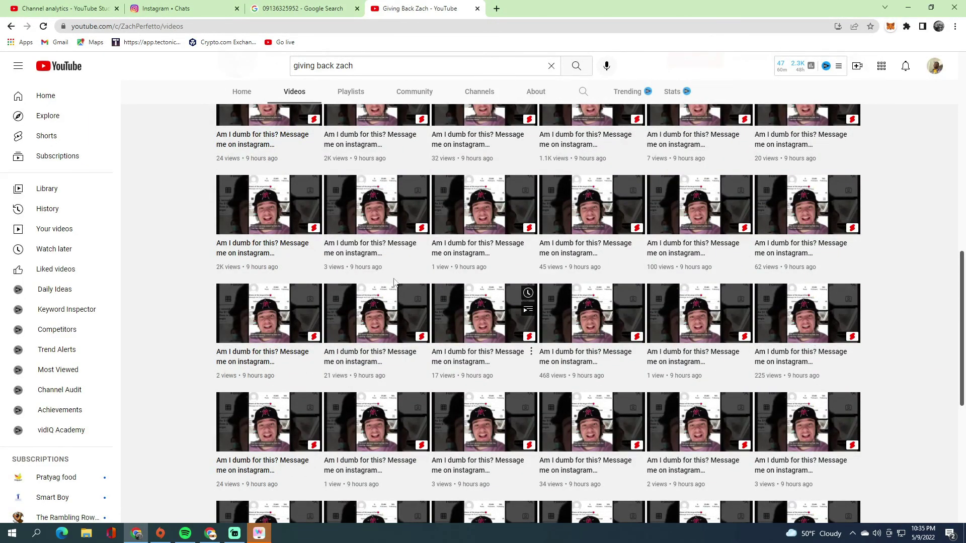
pyautogui.scroll(-2, 212, 264)
pyautogui.scroll(-2, 212, 264)
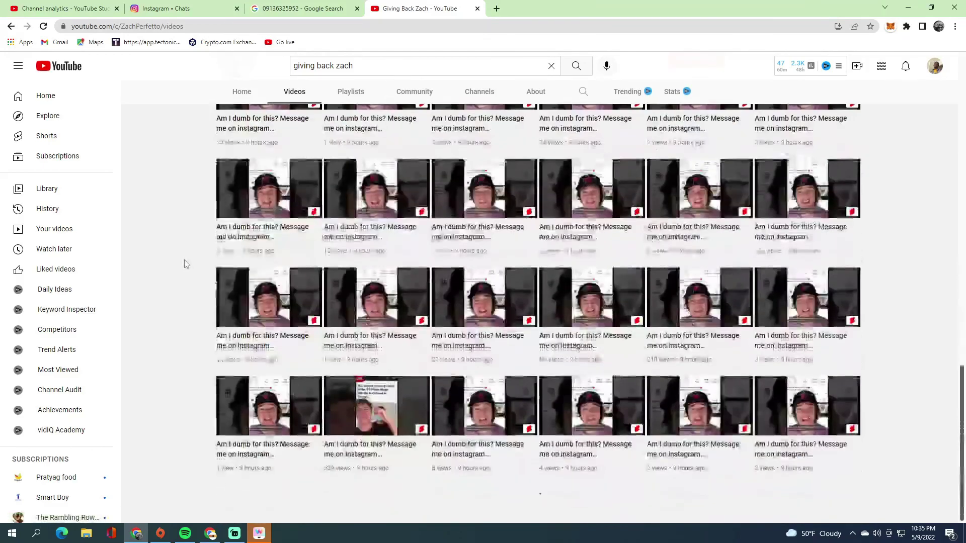
pyautogui.scroll(-1, 846, 369)
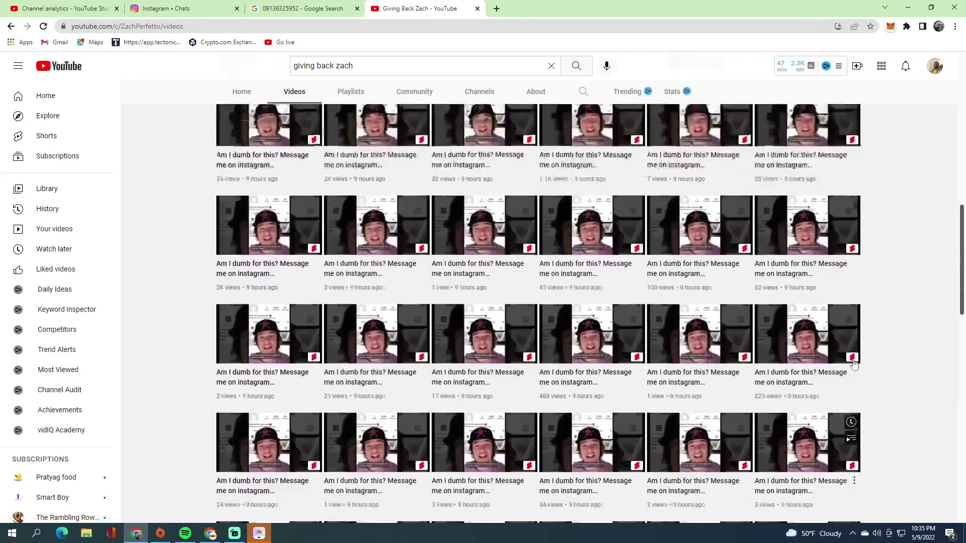
pyautogui.scroll(8, 227, 155)
pyautogui.click(242, 207)
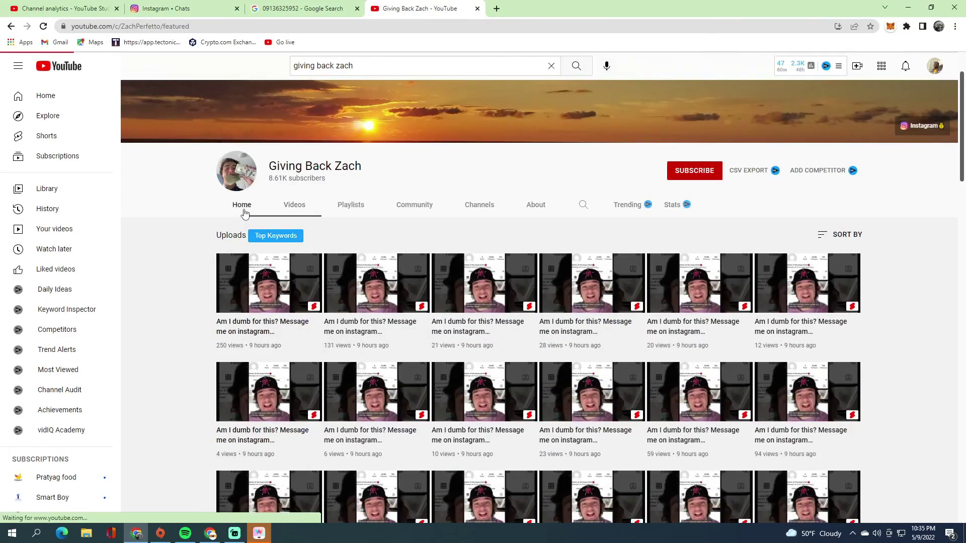